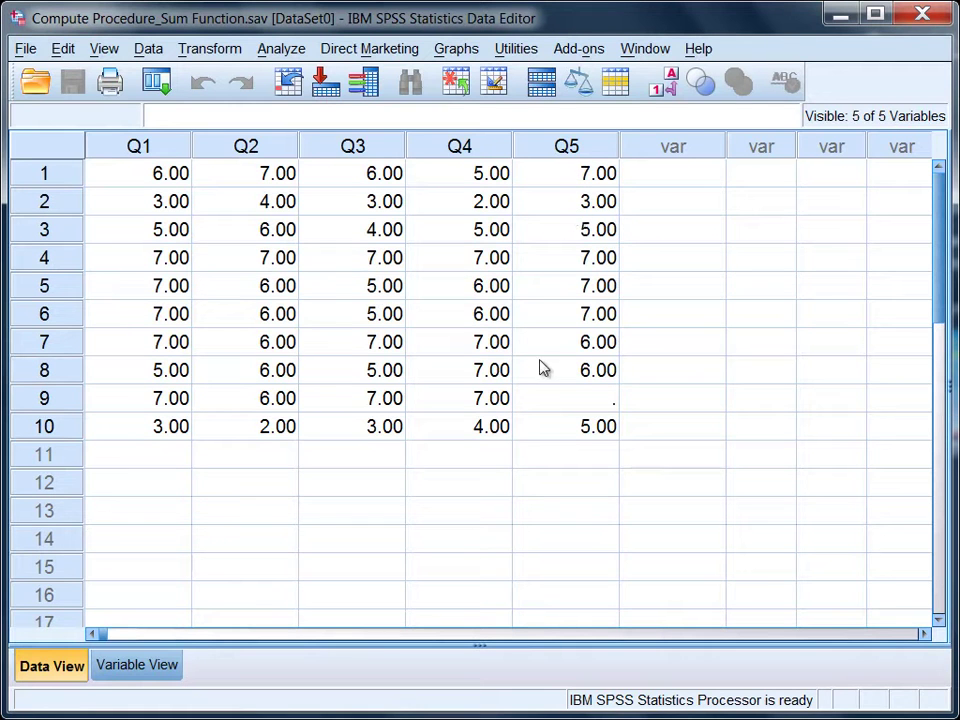
# - Inspect the missing Q5 value for case 9 in the data grid
pyautogui.click(607, 411)
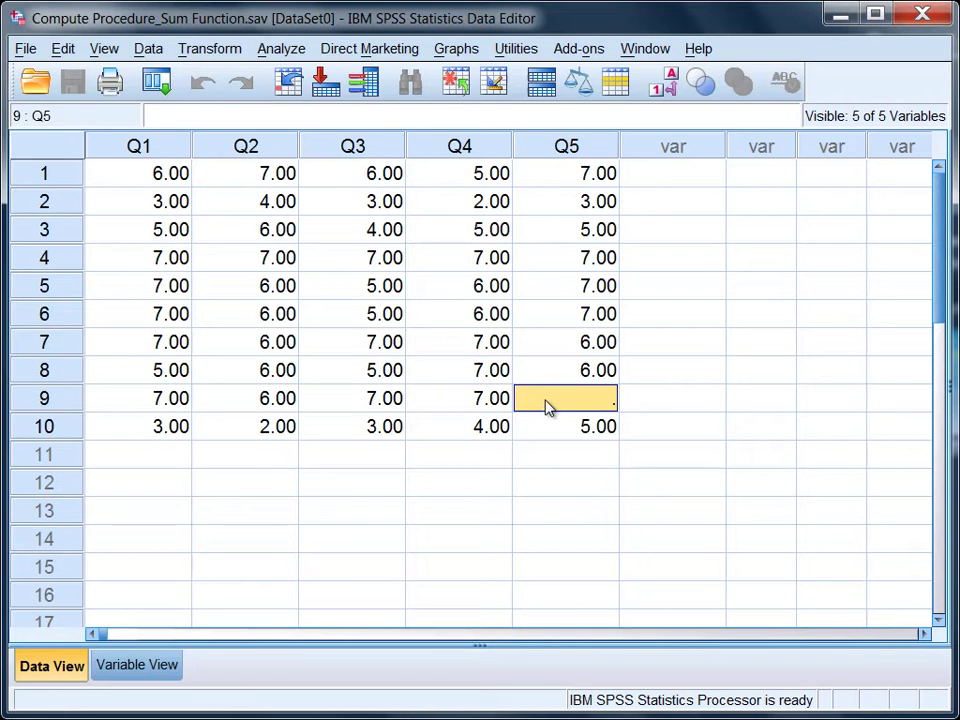
pyautogui.click(635, 402)
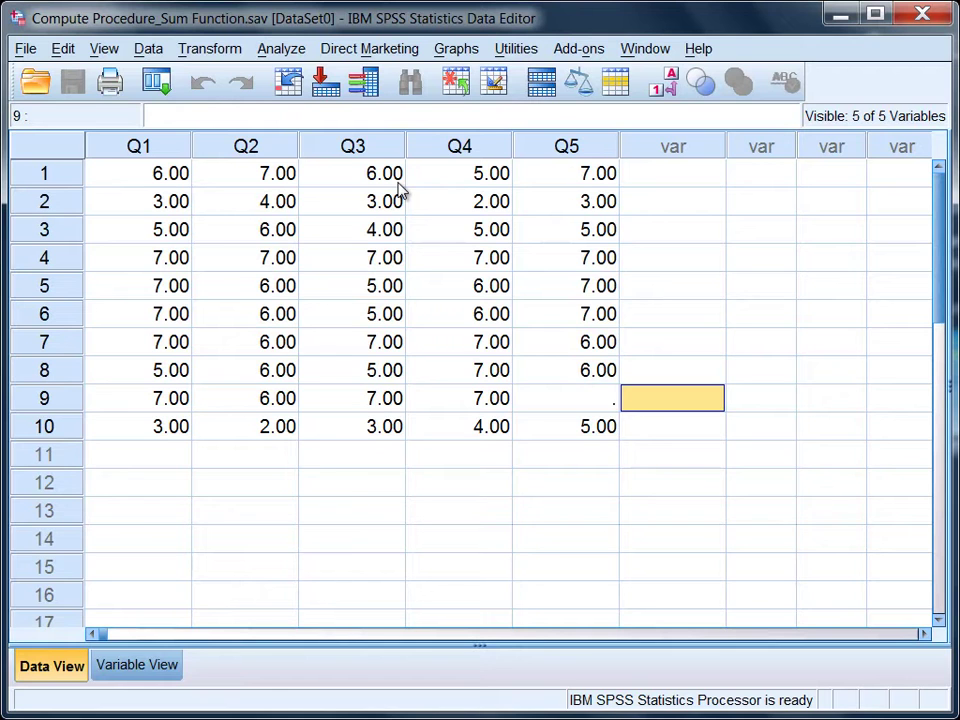
pyautogui.click(563, 392)
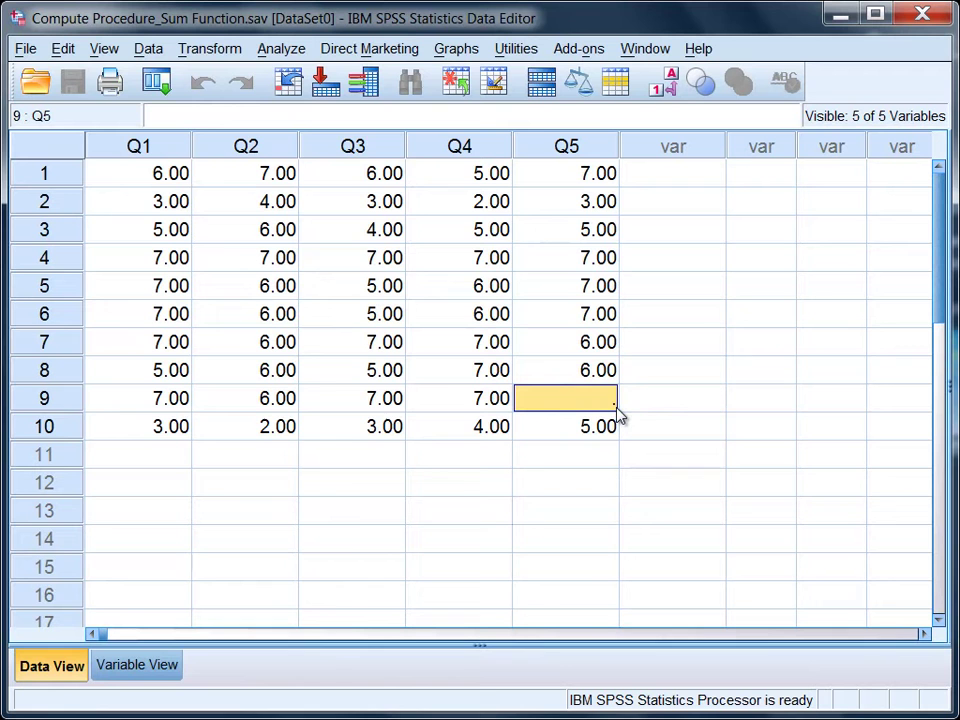
# - Compute the new variable Total_Sum as Q1 + Q2 + Q3 + Q4 + Q5
pyautogui.click(199, 55)
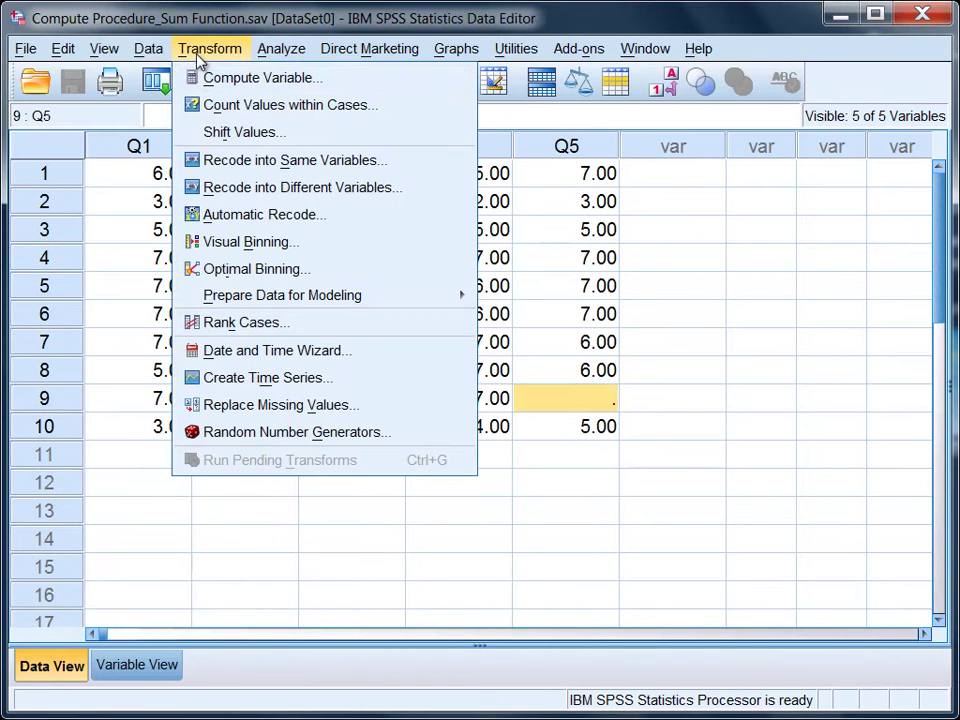
pyautogui.click(199, 78)
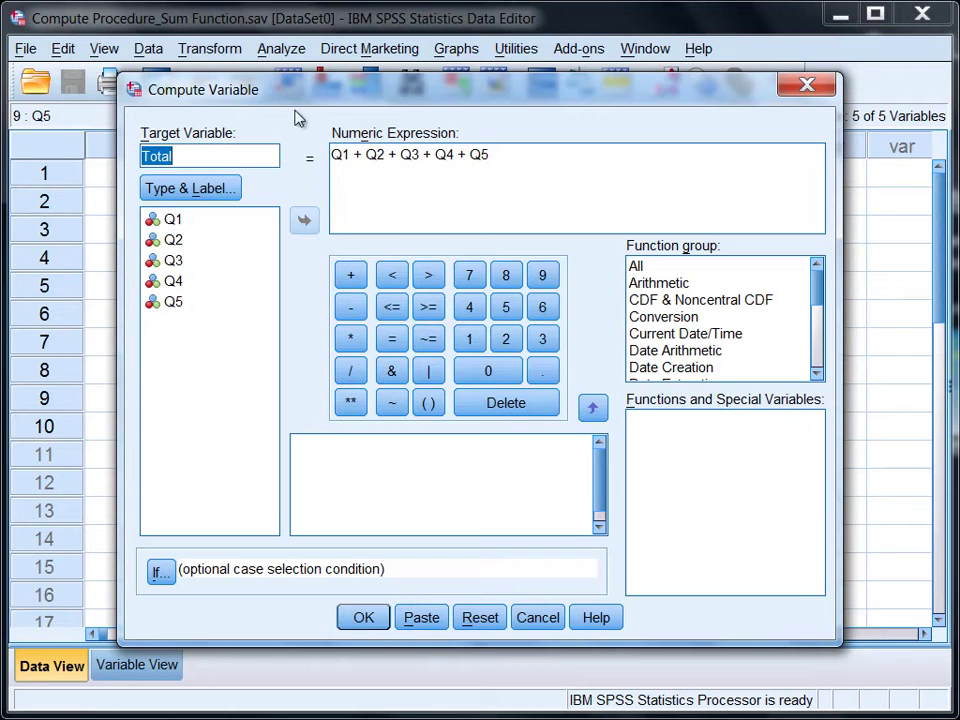
pyautogui.click(207, 160)
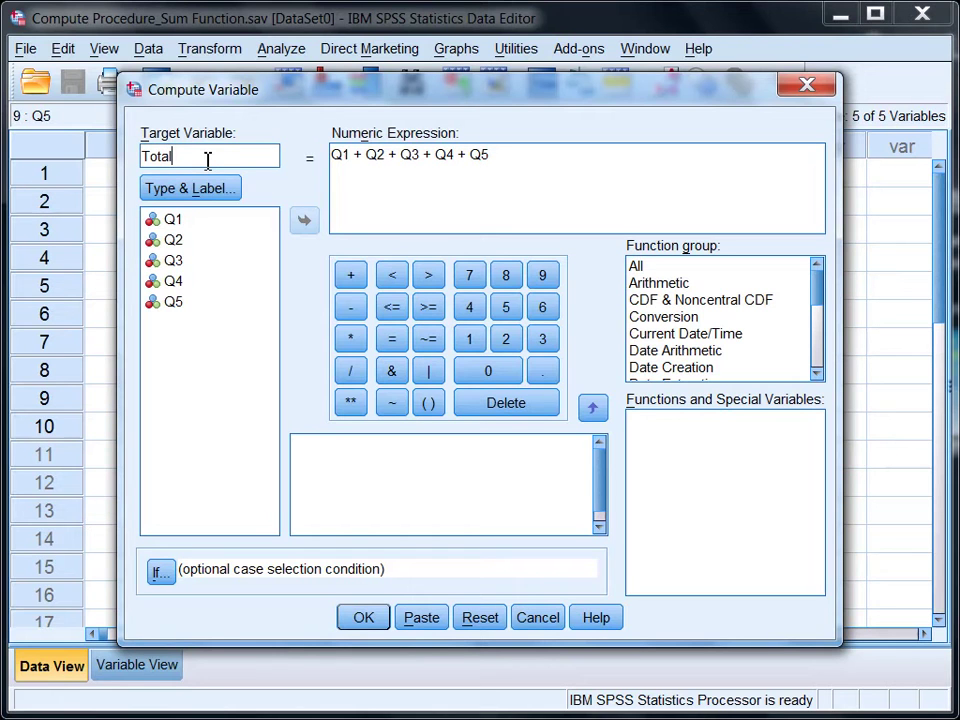
pyautogui.write('_Sum')
pyautogui.click(354, 615)
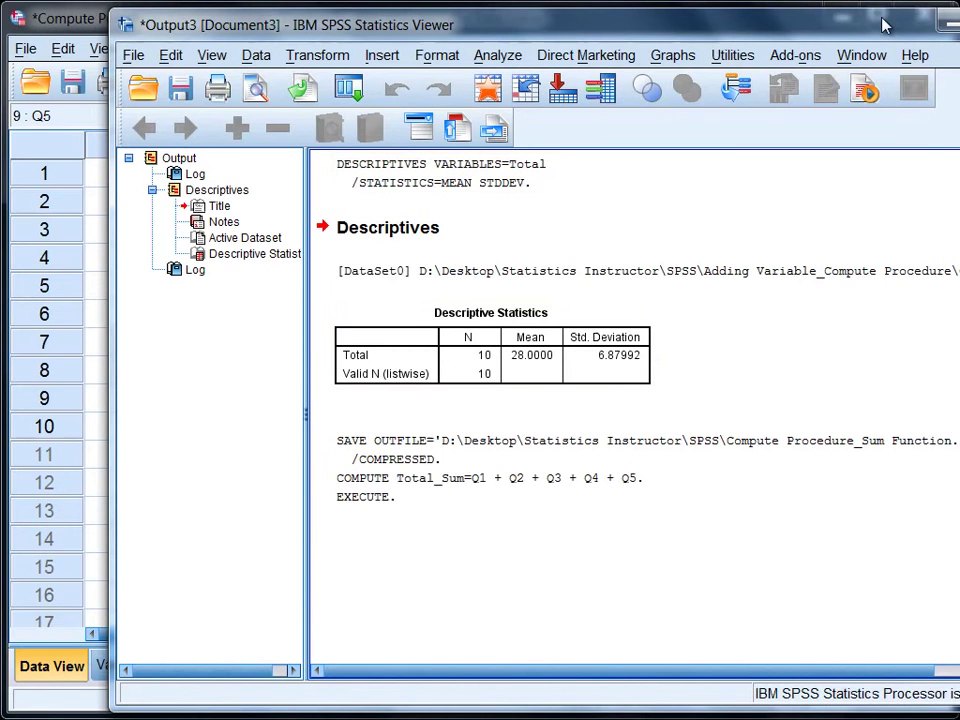
# - Delete all items in the Output Viewer and minimize it to show the data
pyautogui.moveTo(883, 25); pyautogui.dragTo(845, 33)
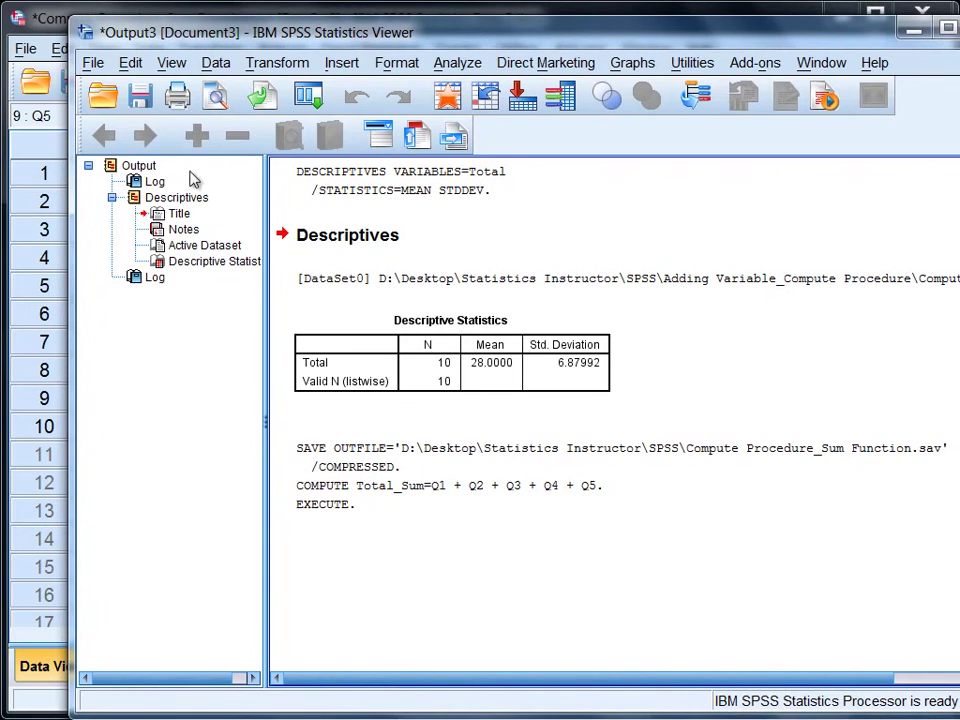
pyautogui.click(140, 167)
pyautogui.press('Delete')
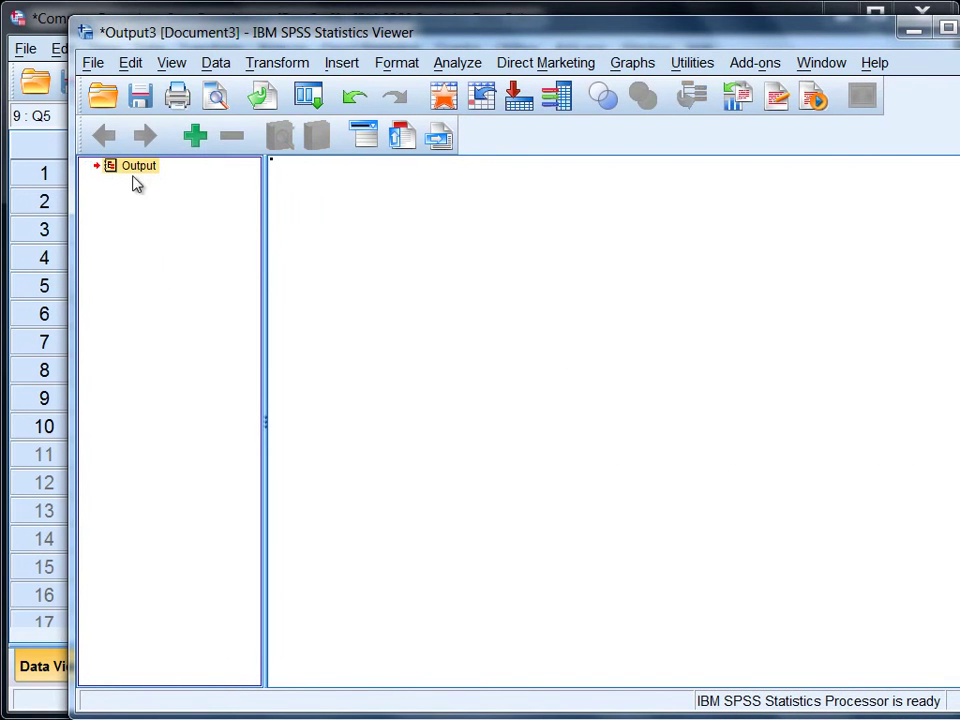
pyautogui.click(915, 33)
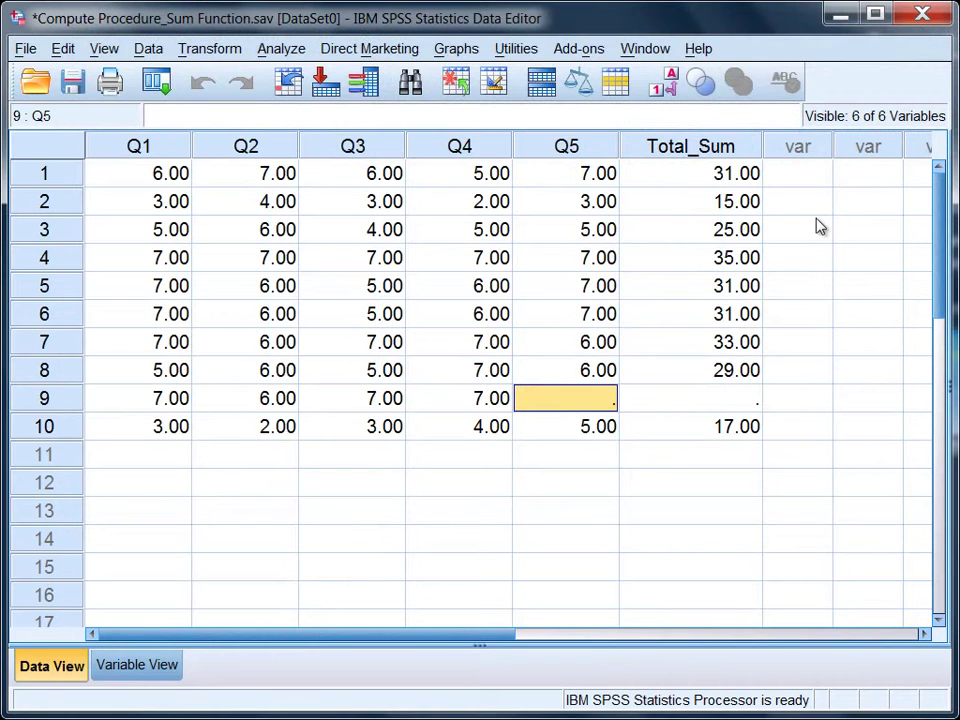
pyautogui.click(730, 176)
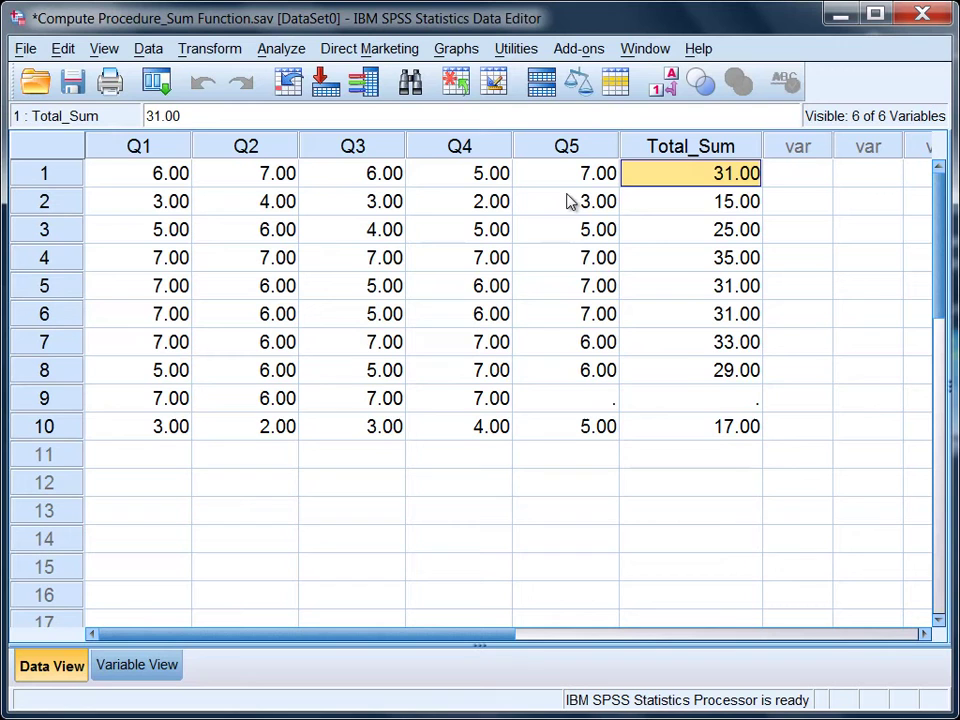
pyautogui.click(706, 410)
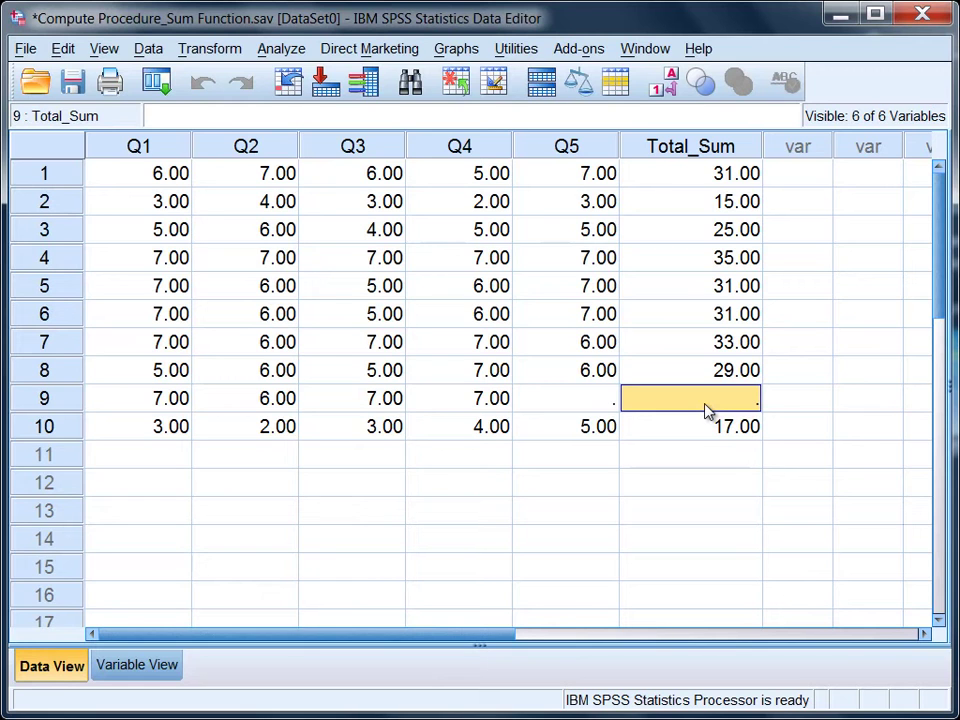
pyautogui.click(602, 406)
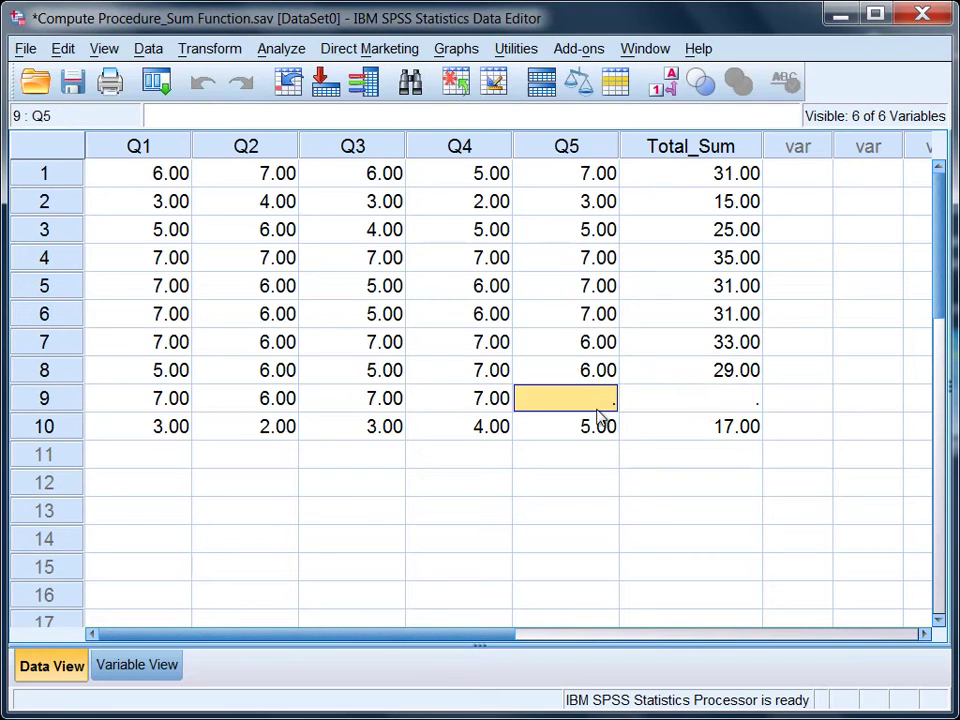
pyautogui.click(504, 406)
pyautogui.click(402, 404)
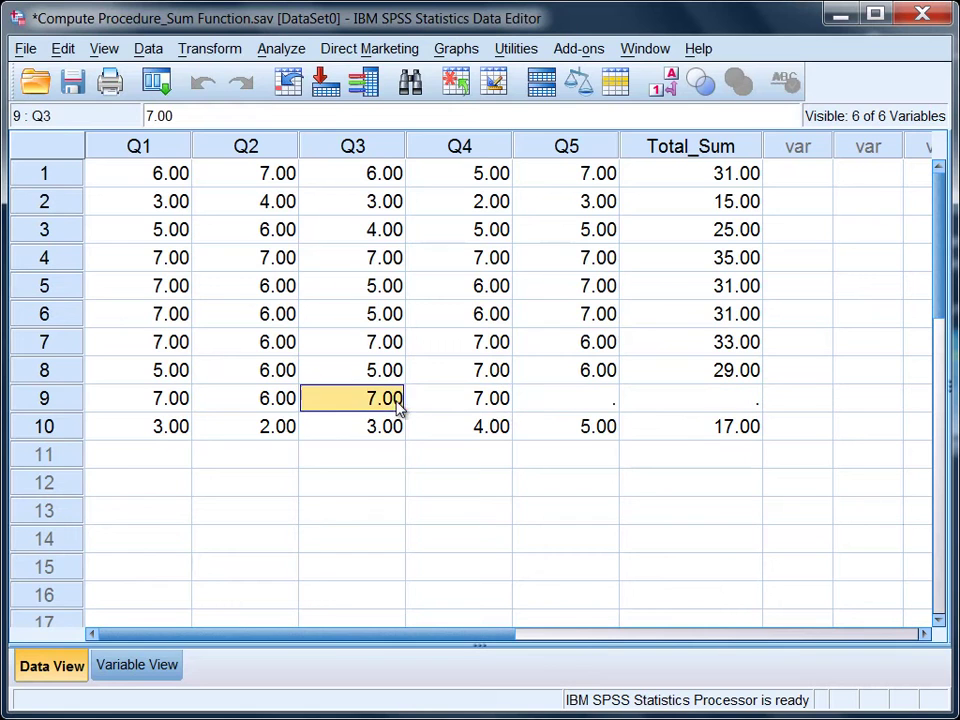
pyautogui.click(292, 408)
pyautogui.click(180, 405)
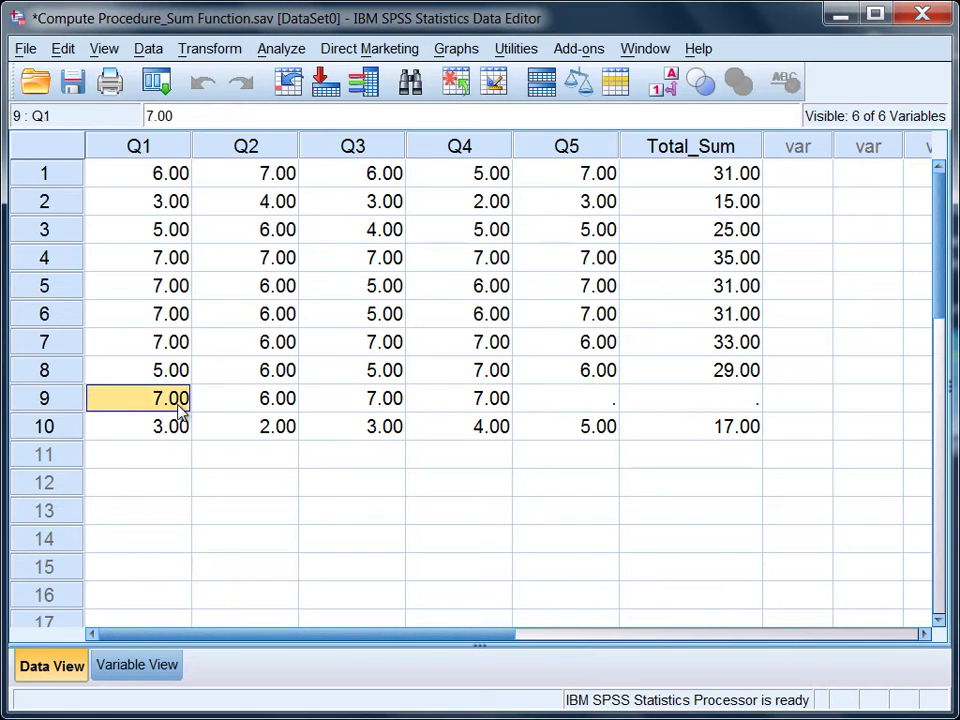
pyautogui.click(712, 409)
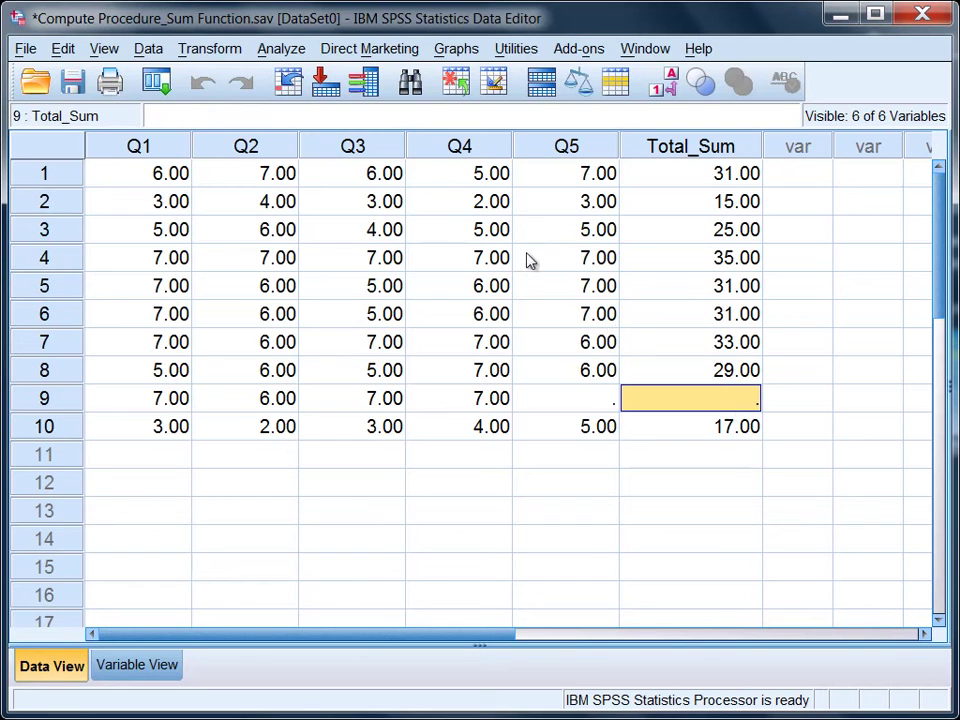
# - In Compute Variable, rename the target to Total_SumF and delete the old Q1 + … + Q5 expression
pyautogui.click(204, 52)
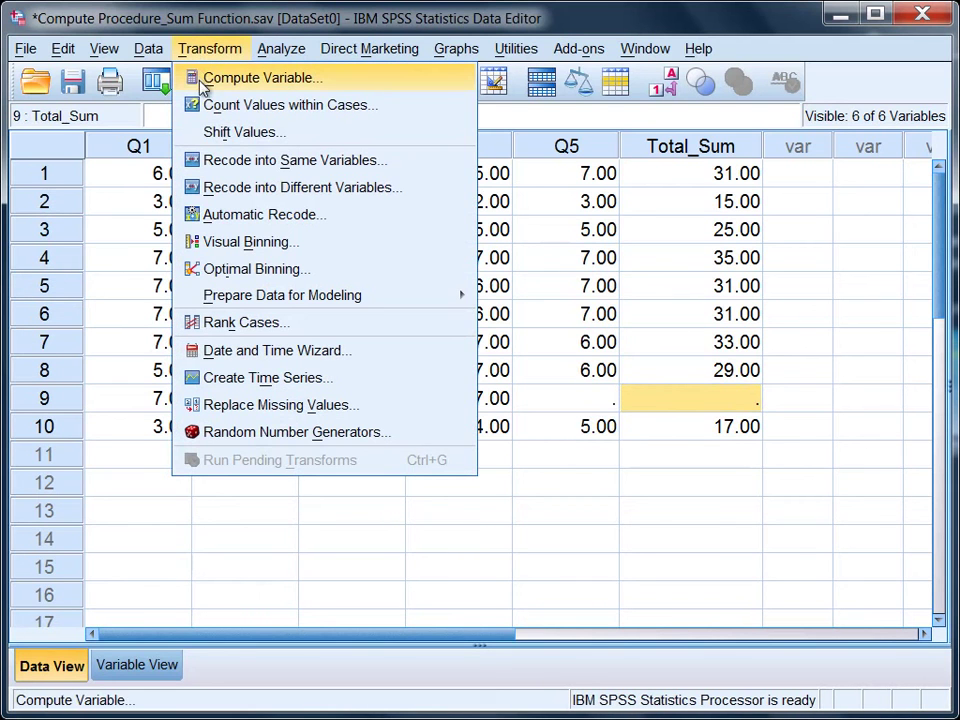
pyautogui.click(204, 79)
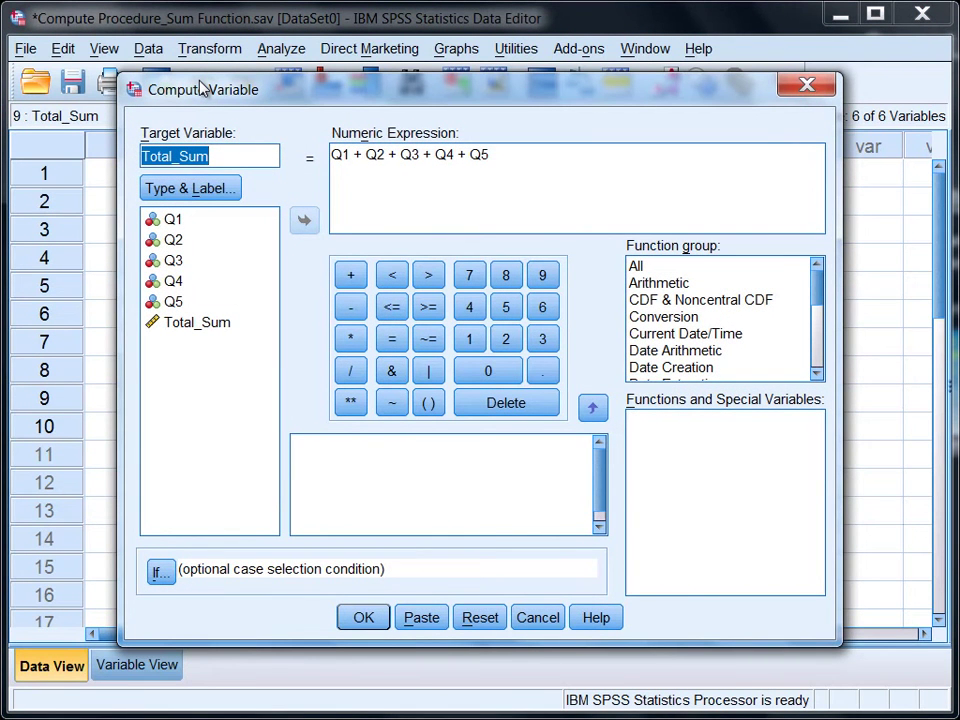
pyautogui.click(217, 157)
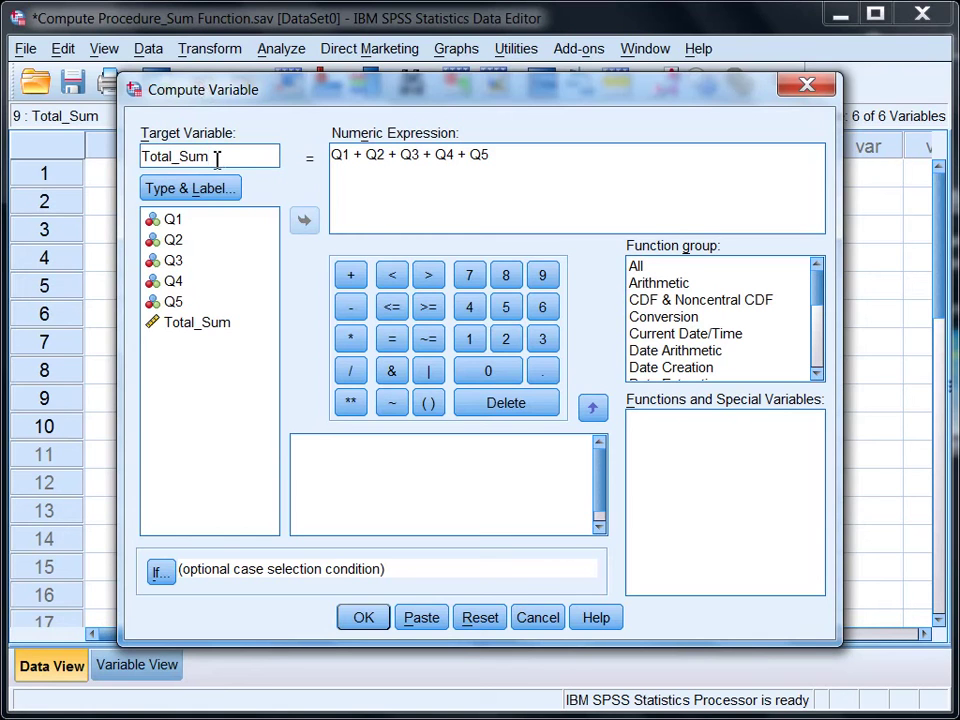
pyautogui.write('Funtion')
pyautogui.press('BackSpace')
pyautogui.press('BackSpace')
pyautogui.press('BackSpace')
pyautogui.press('BackSpace')
pyautogui.press('BackSpace')
pyautogui.press('BackSpace')
pyautogui.press('BackSpace')
pyautogui.press('BackSpace')
pyautogui.write('F')
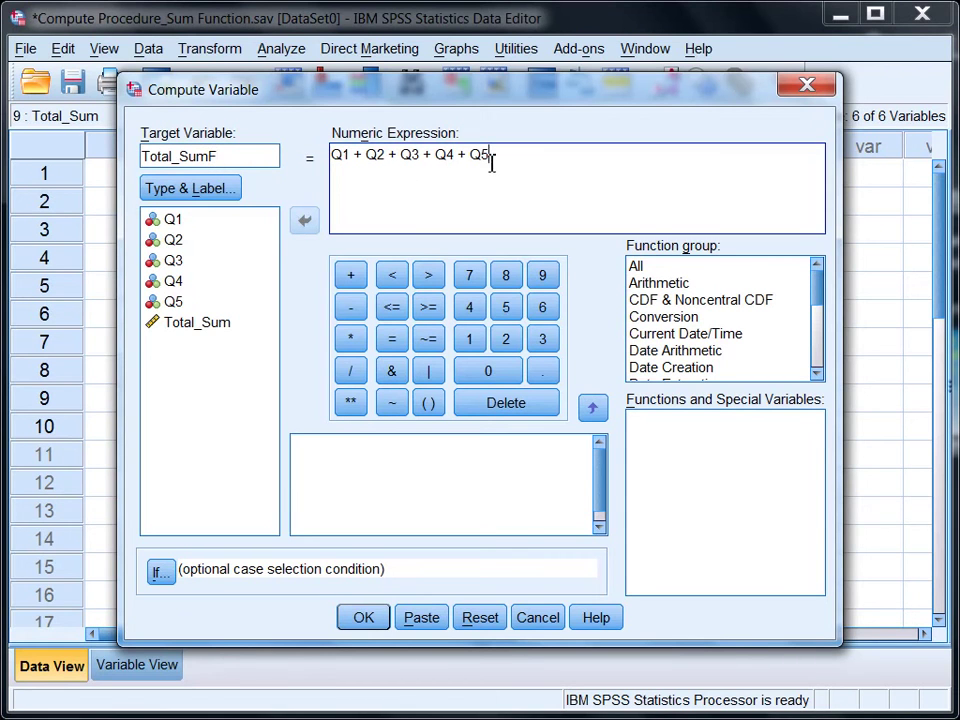
pyautogui.moveTo(490, 158); pyautogui.dragTo(287, 150)
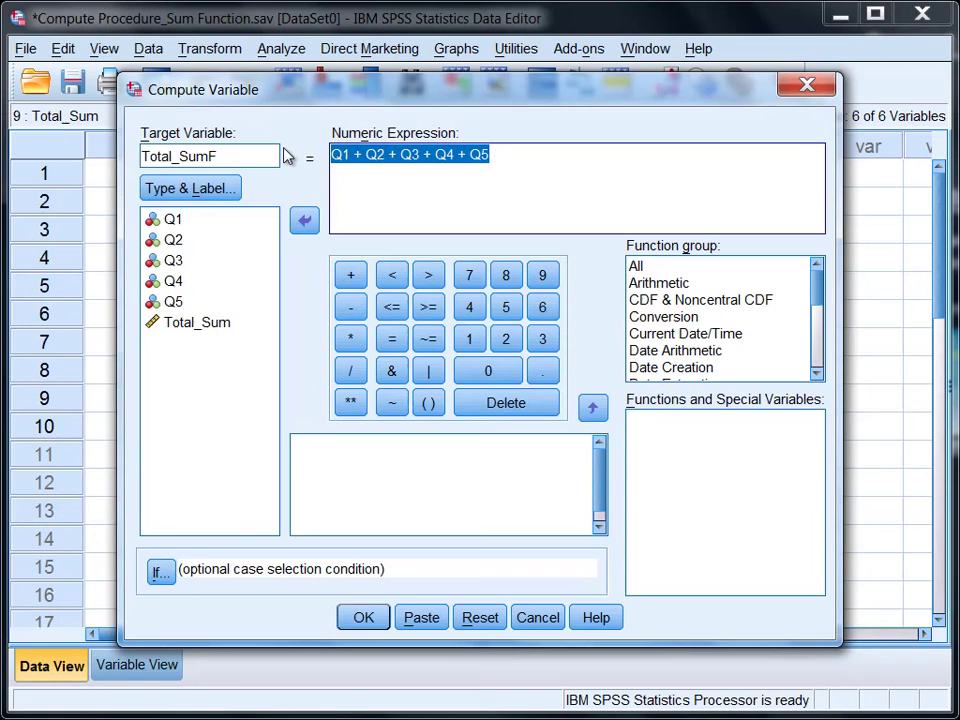
pyautogui.press('Delete')
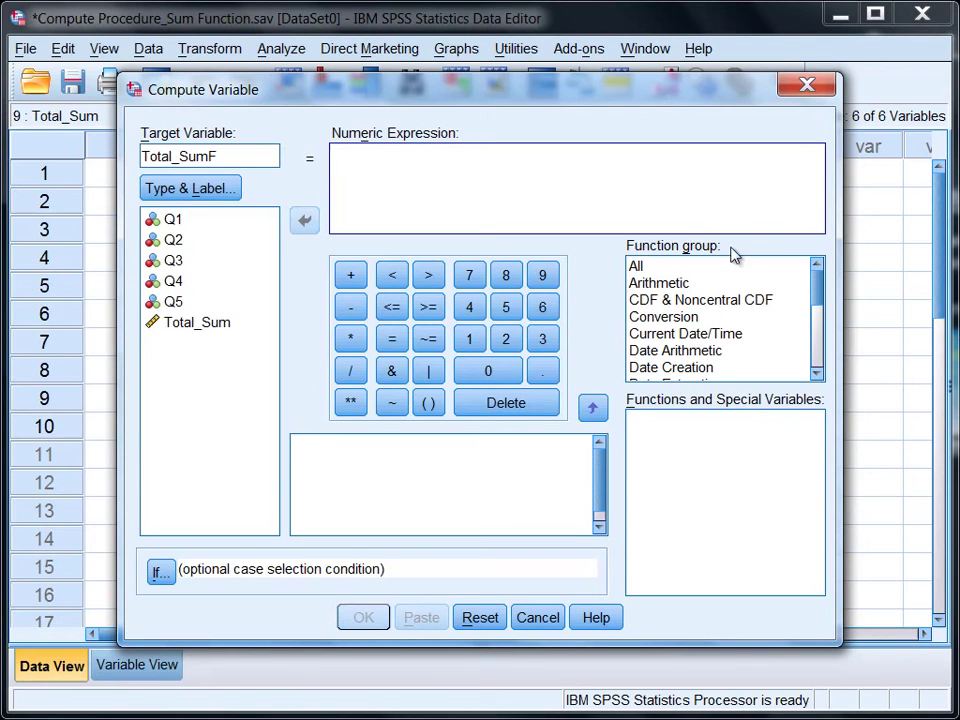
# - Select Sum in the Statistical function group to show the SUM(numexpr,numexpr[,..]) description
pyautogui.moveTo(821, 304); pyautogui.dragTo(798, 350)
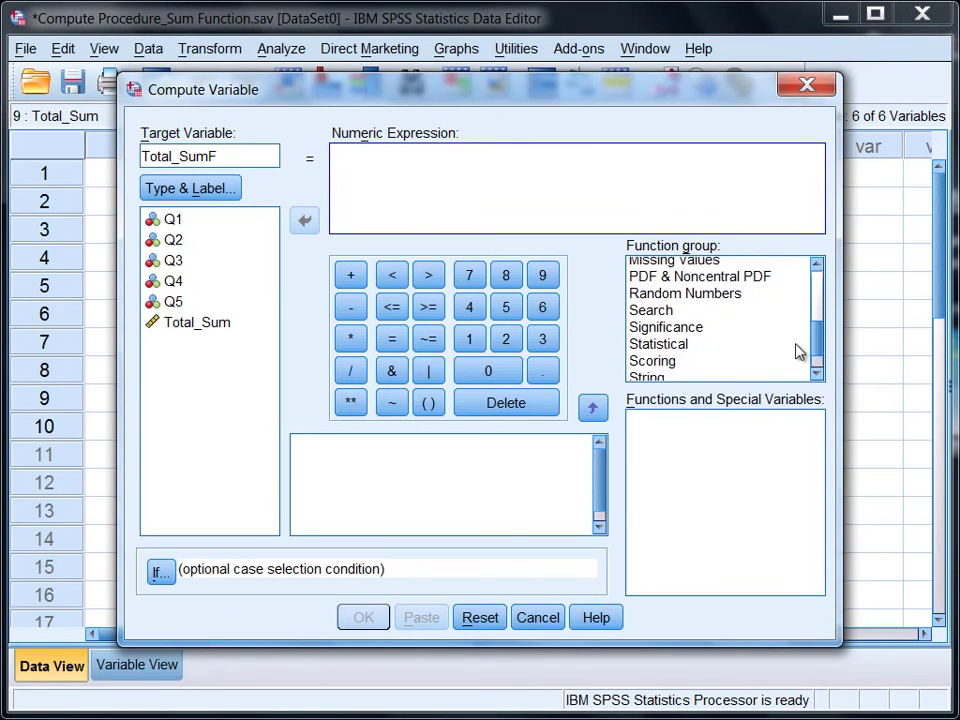
pyautogui.click(668, 346)
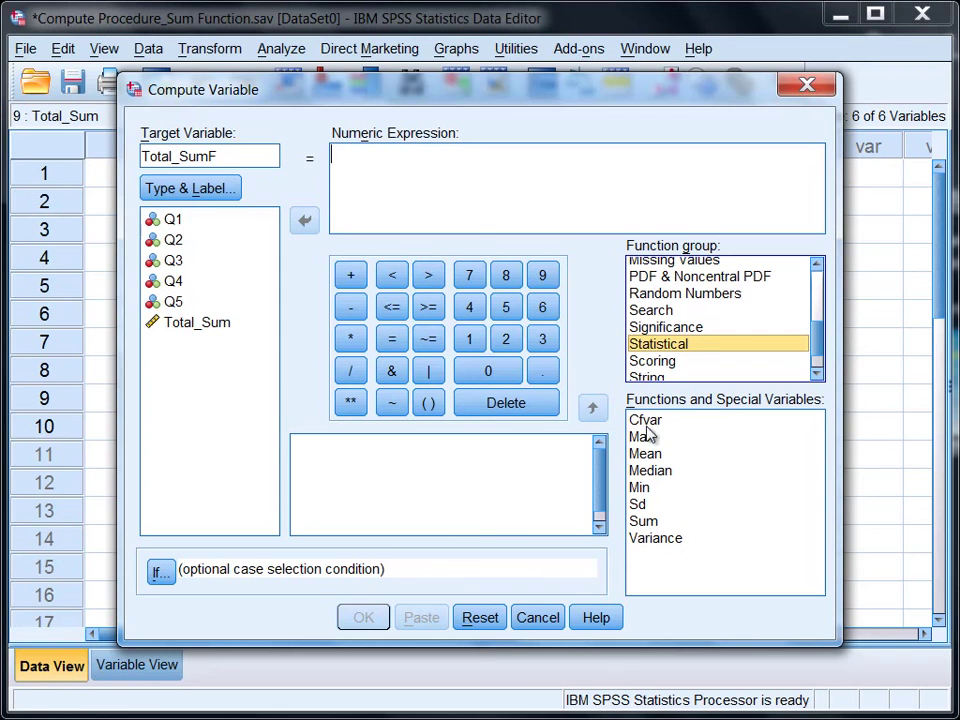
pyautogui.click(645, 524)
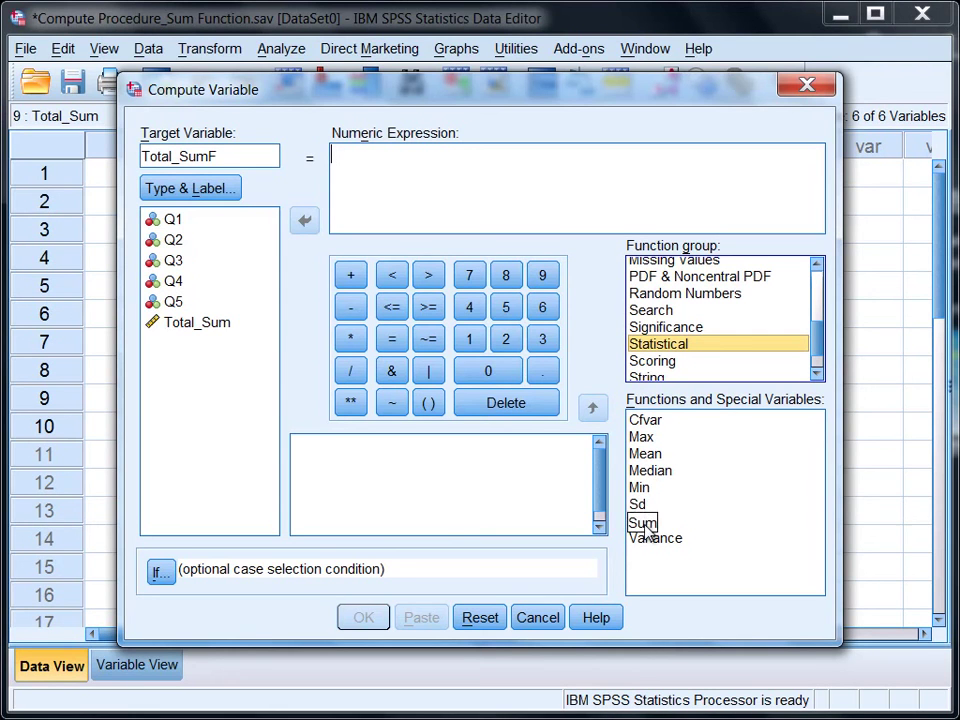
pyautogui.click(645, 524)
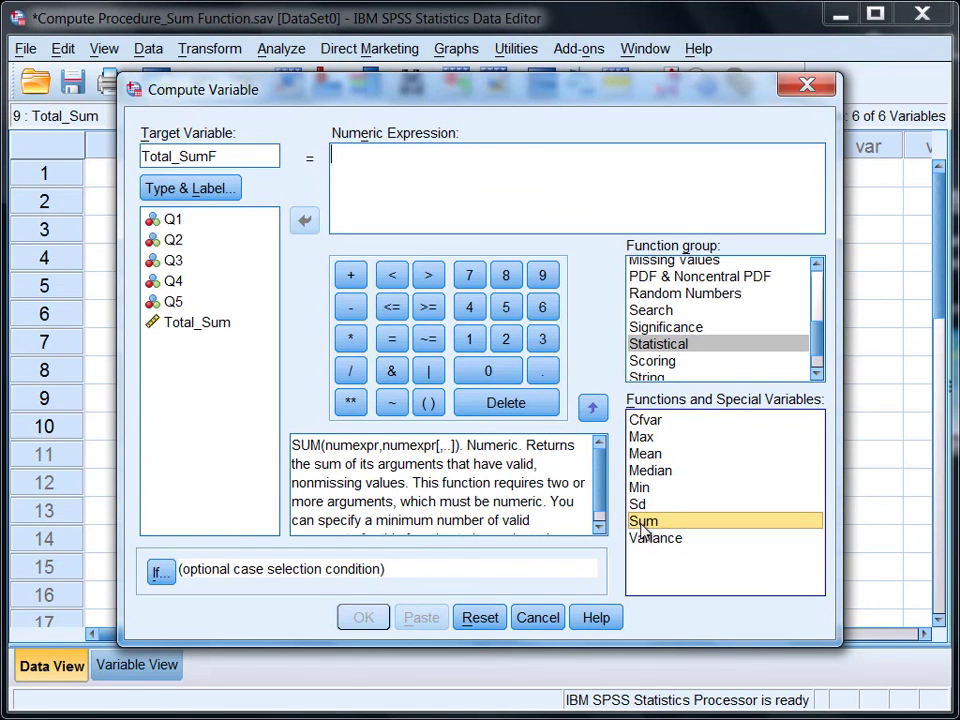
# - Insert SUM into the expression with Q1 as its first argument
pyautogui.doubleClick(643, 524)
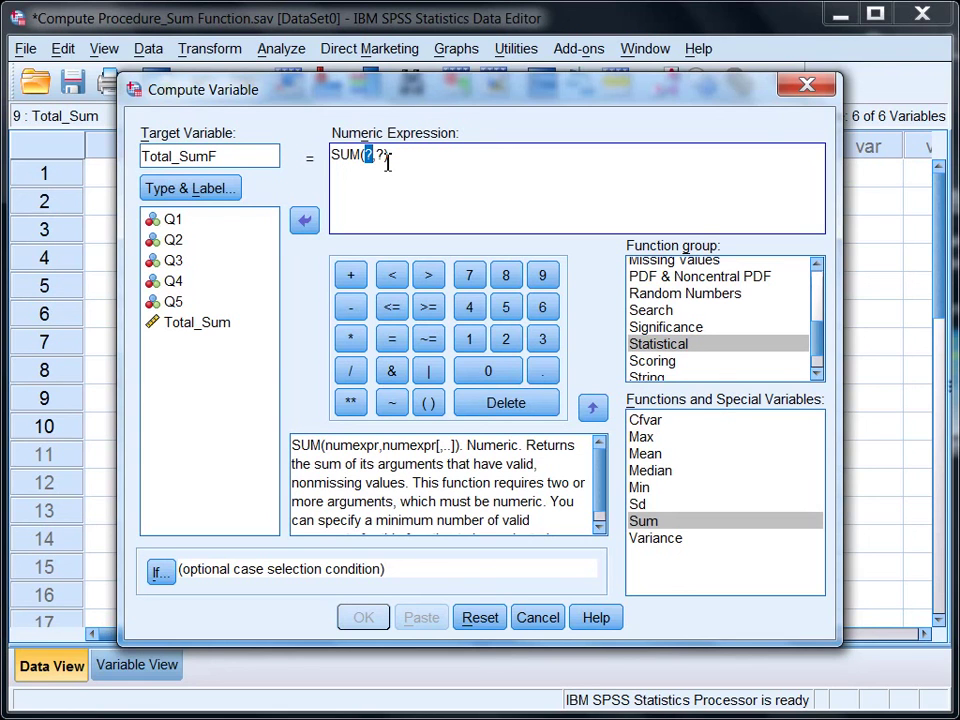
pyautogui.doubleClick(187, 225)
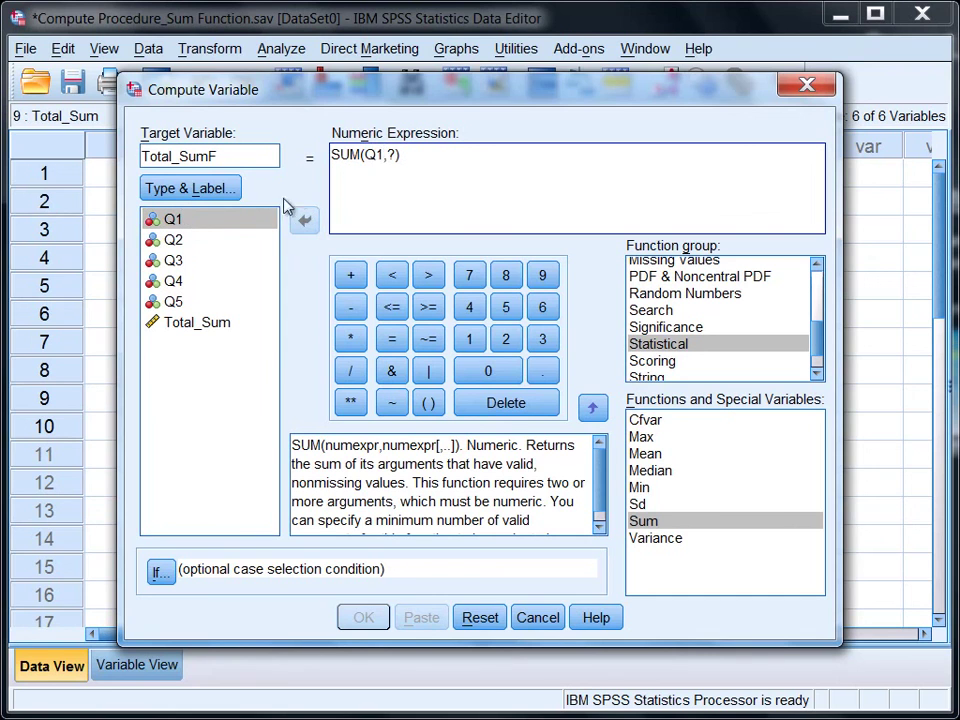
pyautogui.click(396, 160)
pyautogui.press('BackSpace')
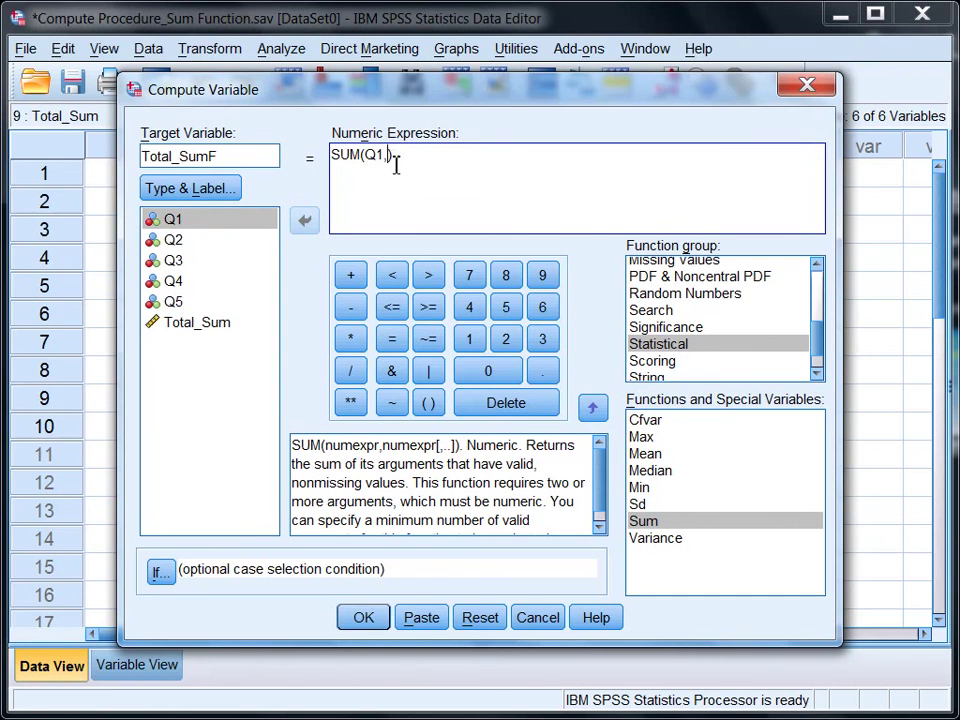
# - Add Q2, Q3, Q4 and Q5 as comma-separated SUM arguments
pyautogui.click(174, 242)
pyautogui.doubleClick(174, 246)
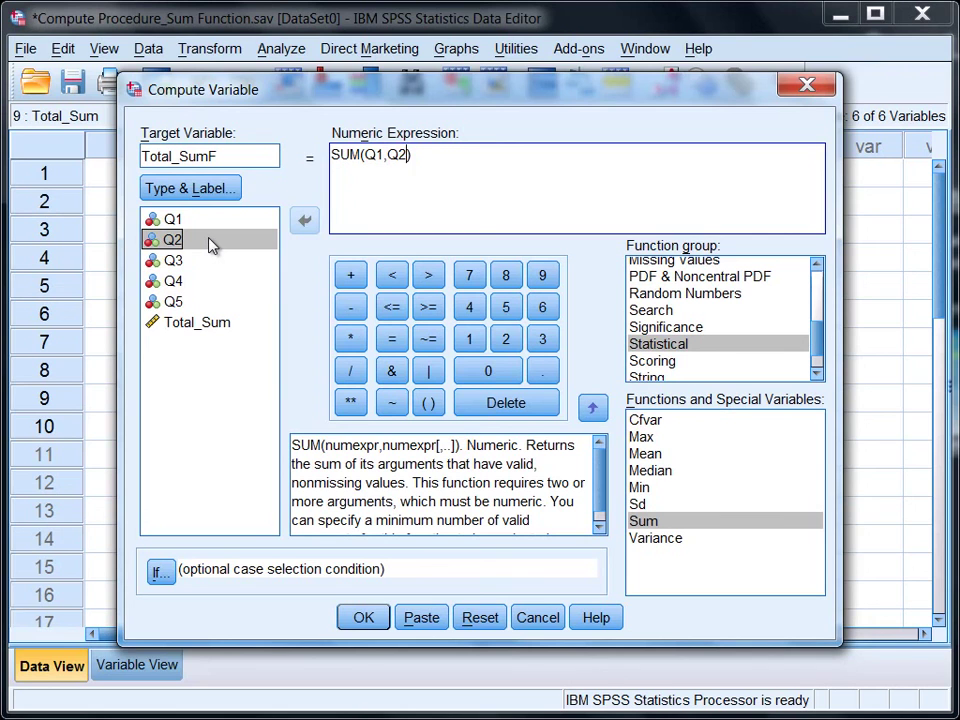
pyautogui.write(',')
pyautogui.doubleClick(175, 264)
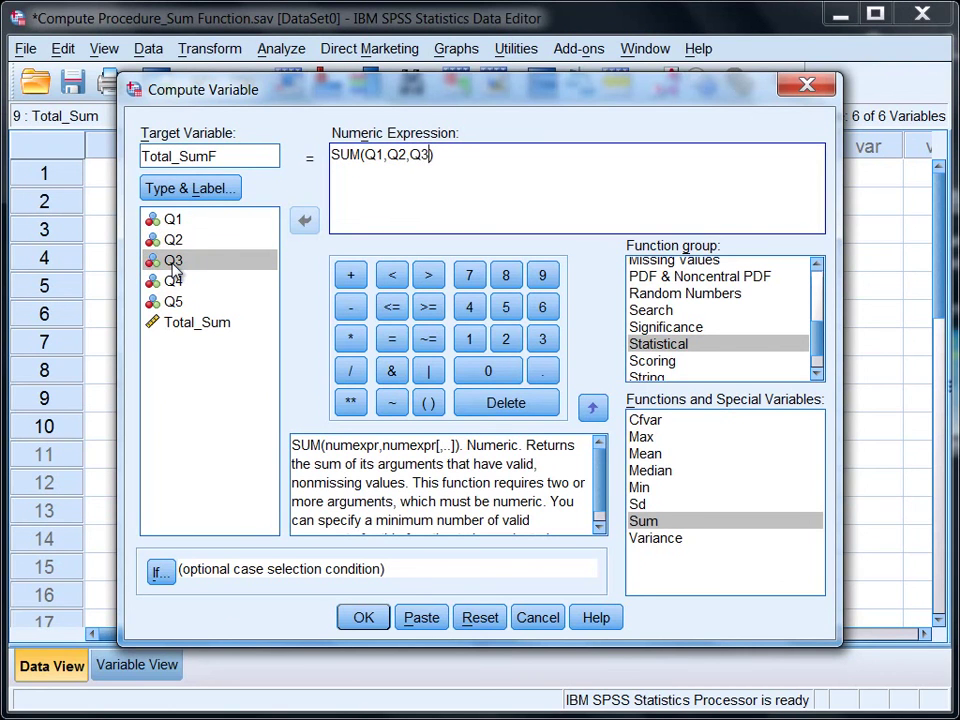
pyautogui.write(',')
pyautogui.doubleClick(174, 283)
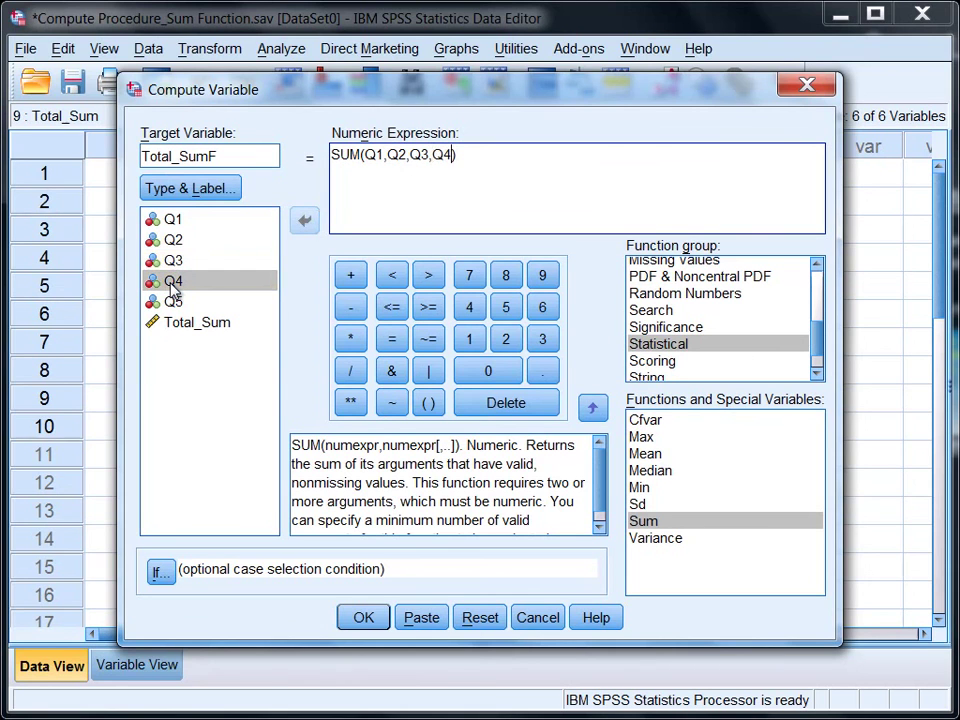
pyautogui.write(',')
pyautogui.doubleClick(168, 303)
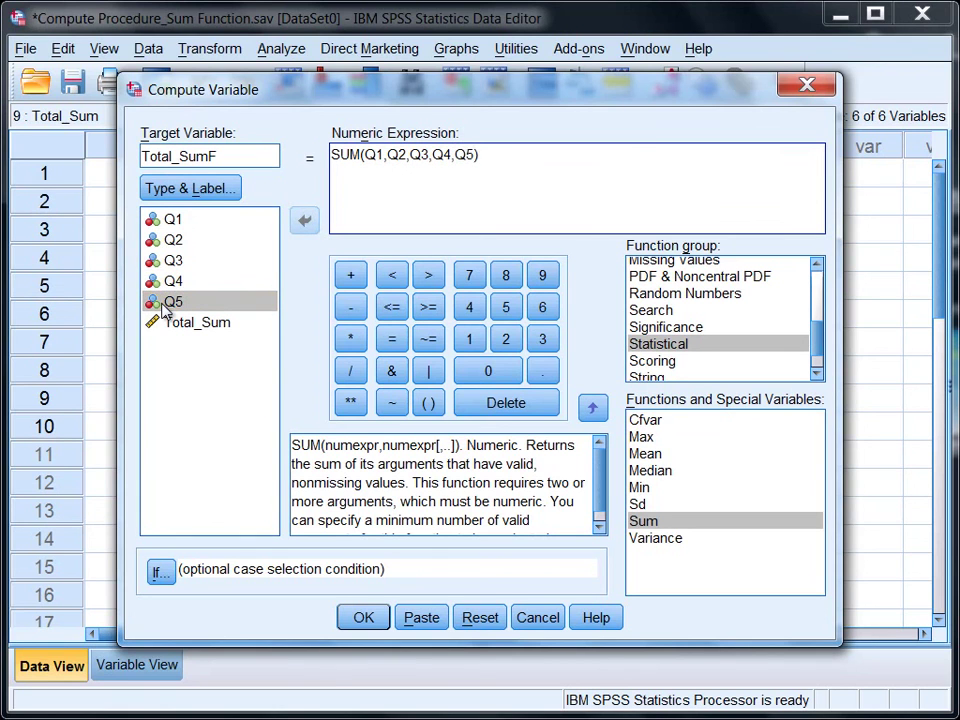